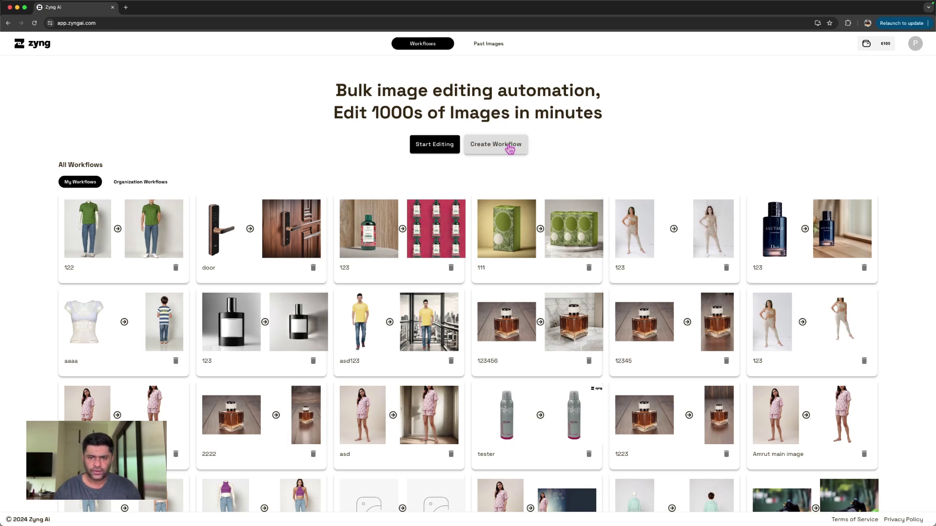
Start a new workflow with the sample woman image and add the Remove & clip Bg and Crop Nose functions.
click(510, 150)
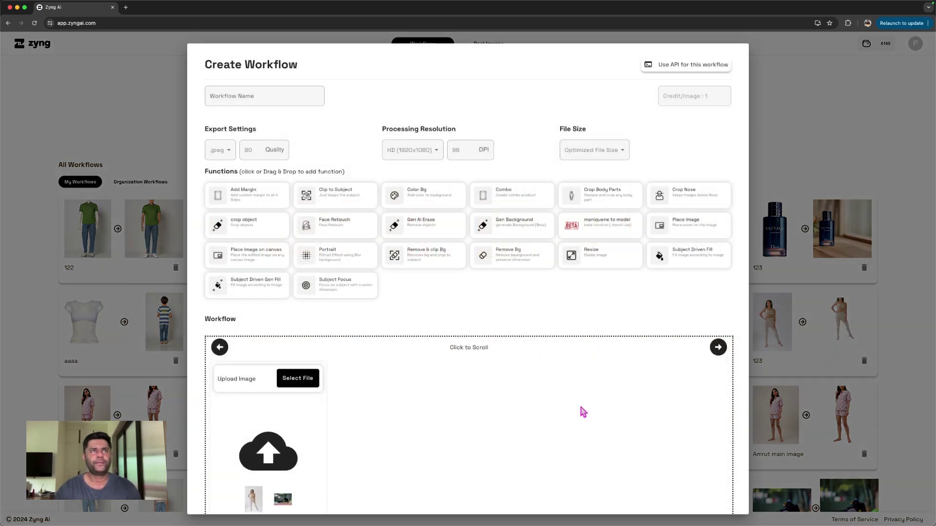
scroll(584, 412, down, 1)
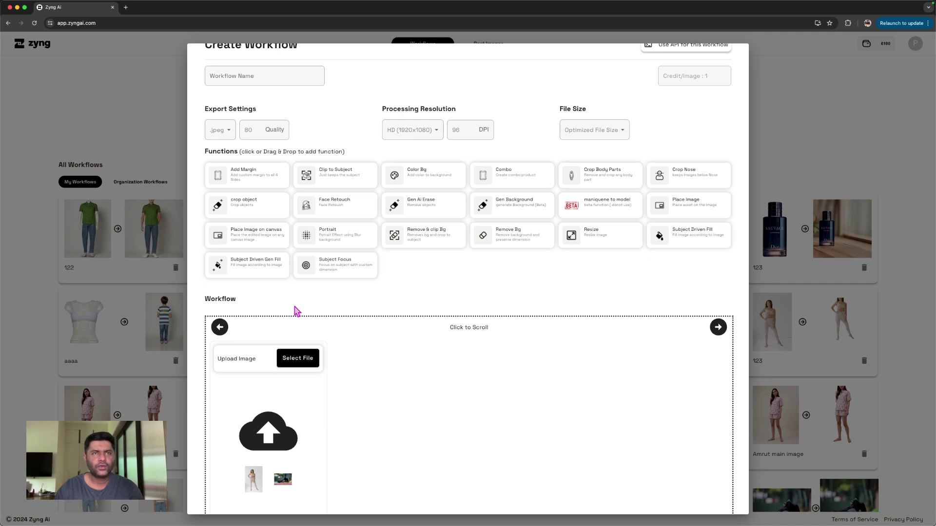
click(253, 479)
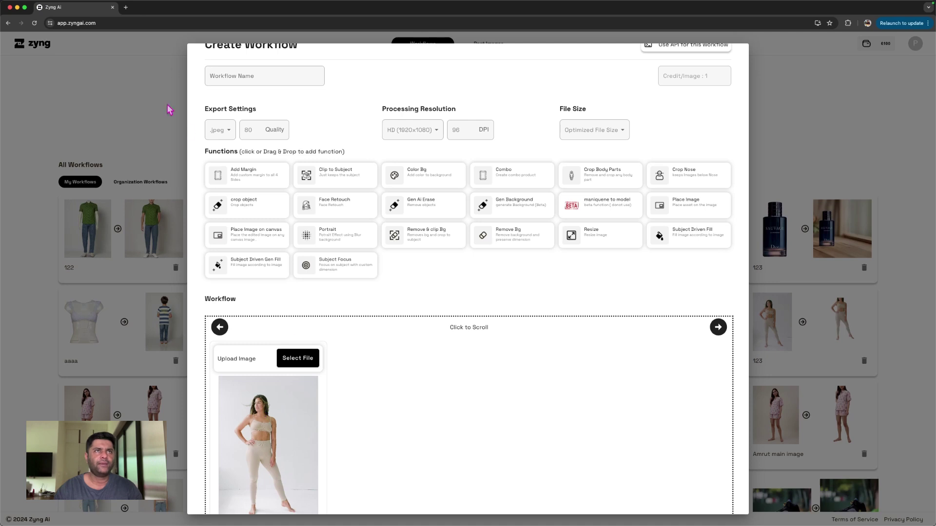
drag(445, 244, 413, 412)
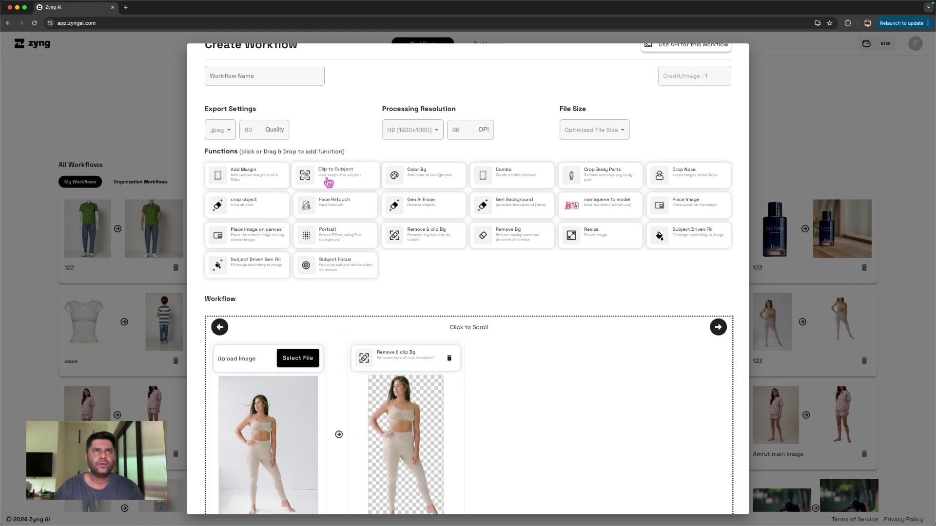
drag(710, 180, 548, 383)
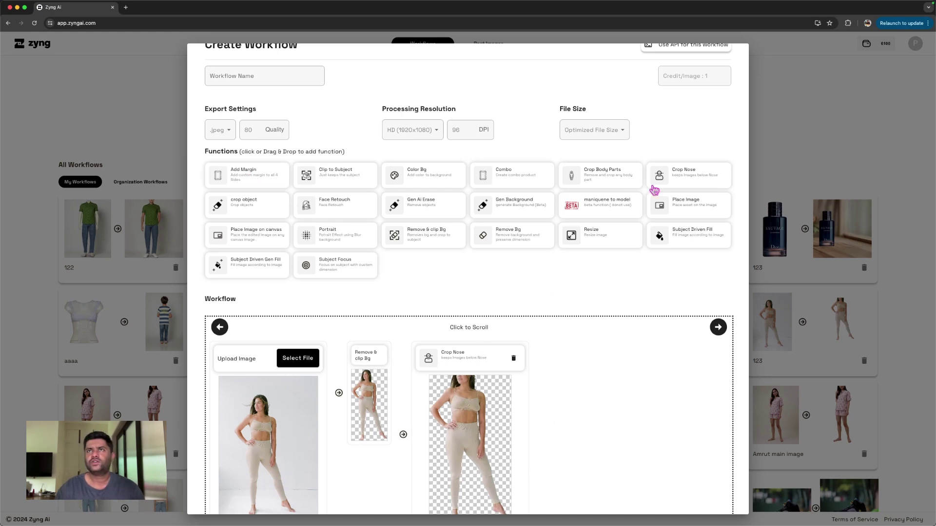
Review the new workflow's name field and settings, and close the draft without creating it.
scroll(583, 402, up, 1)
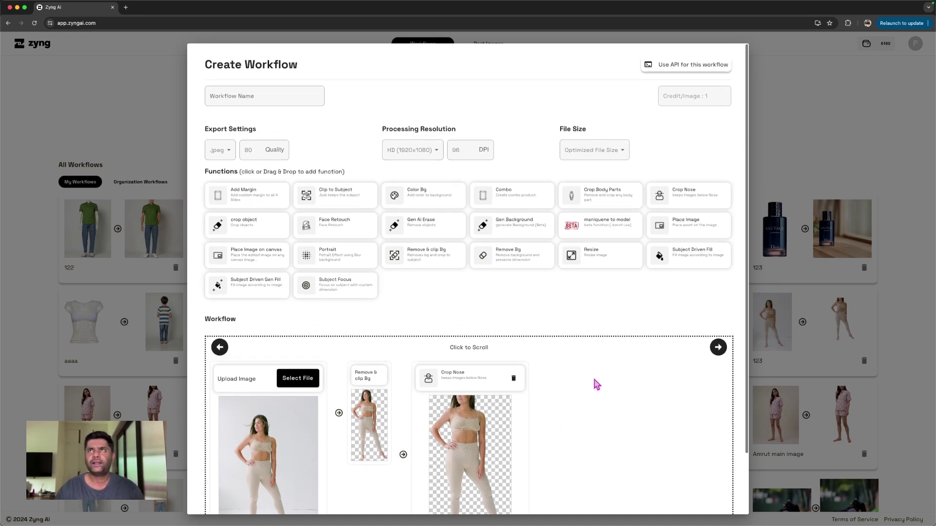
click(228, 99)
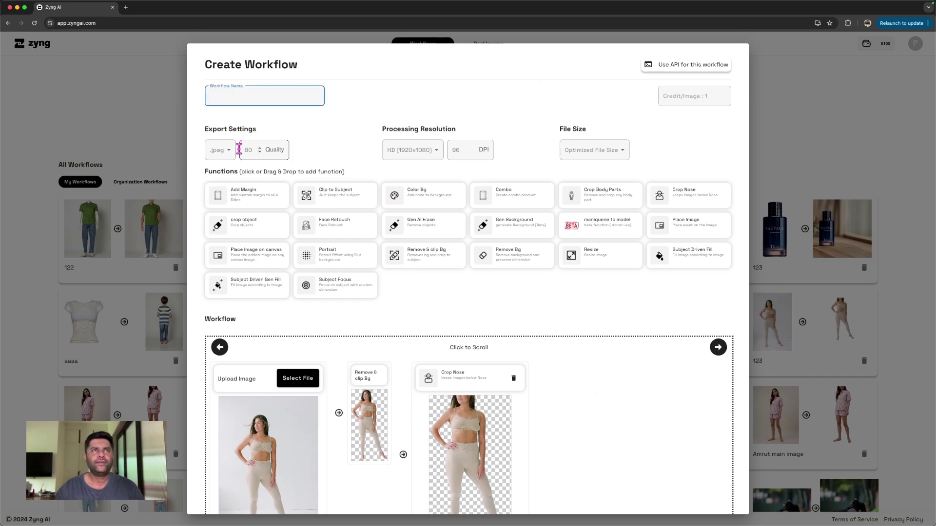
scroll(629, 168, down, 3)
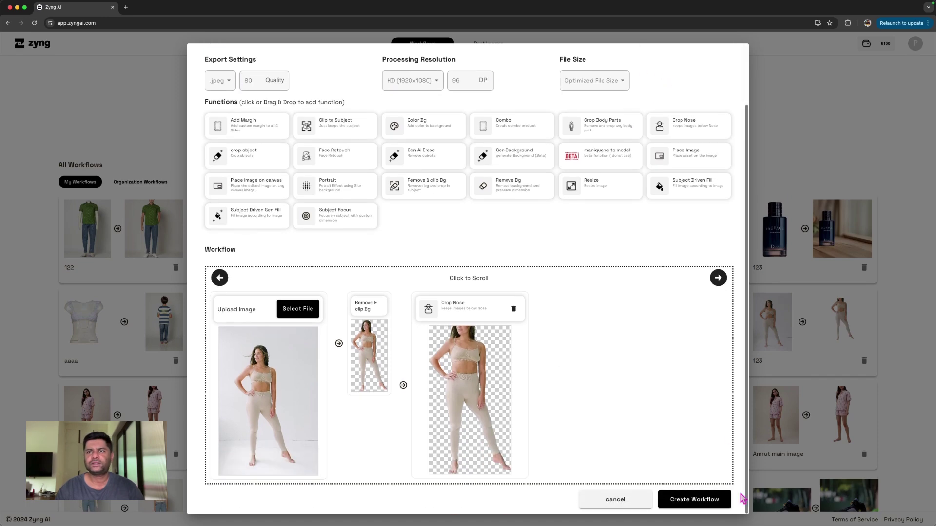
click(830, 121)
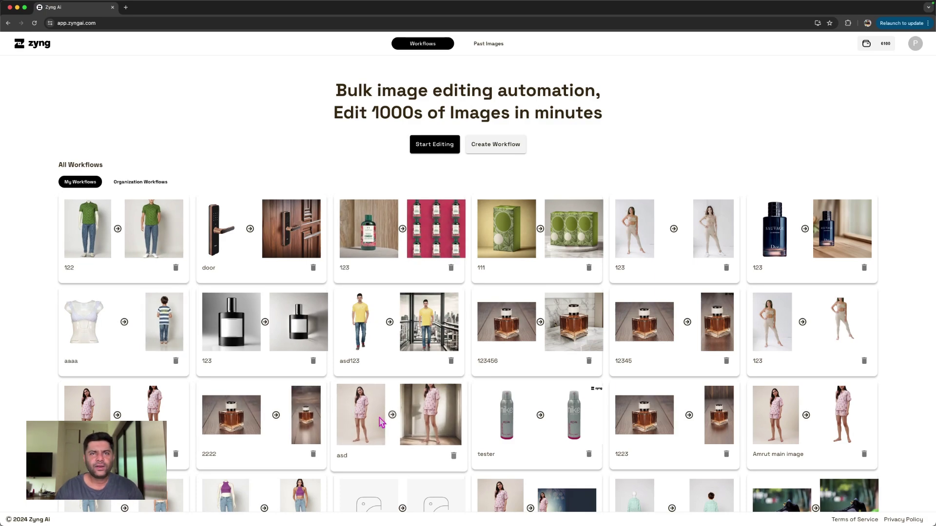
Open the "asd" workflow for use, review its processing steps and export settings, and close it.
click(429, 415)
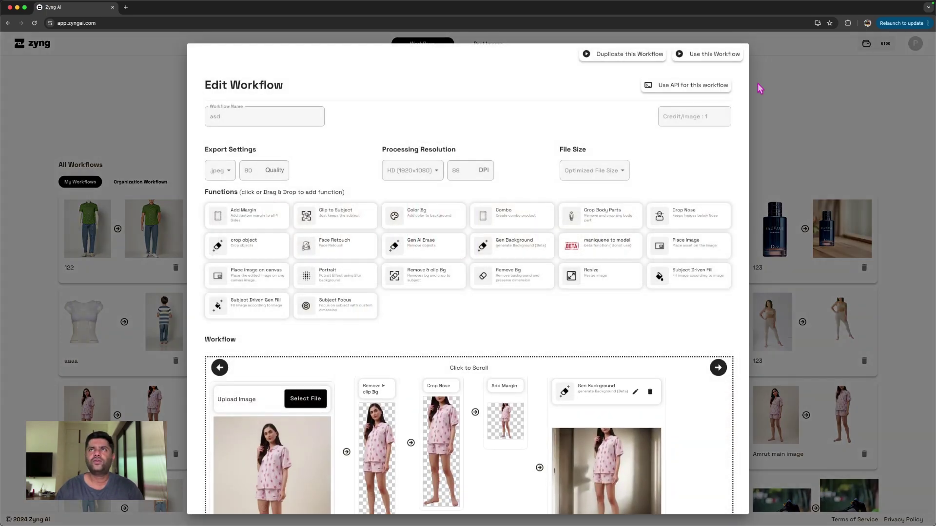
click(706, 62)
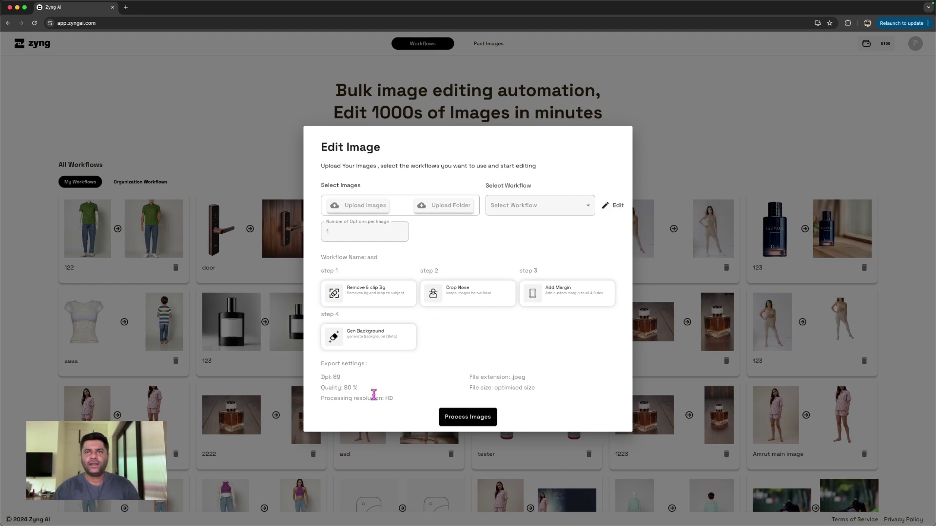
click(718, 129)
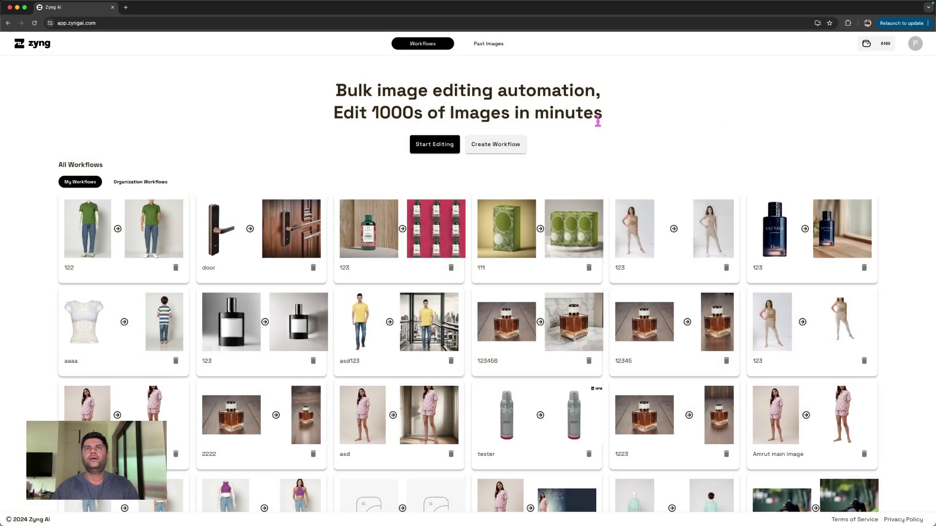
View the processed images of the most recent "122" batch in Past Images and close the preview.
click(479, 46)
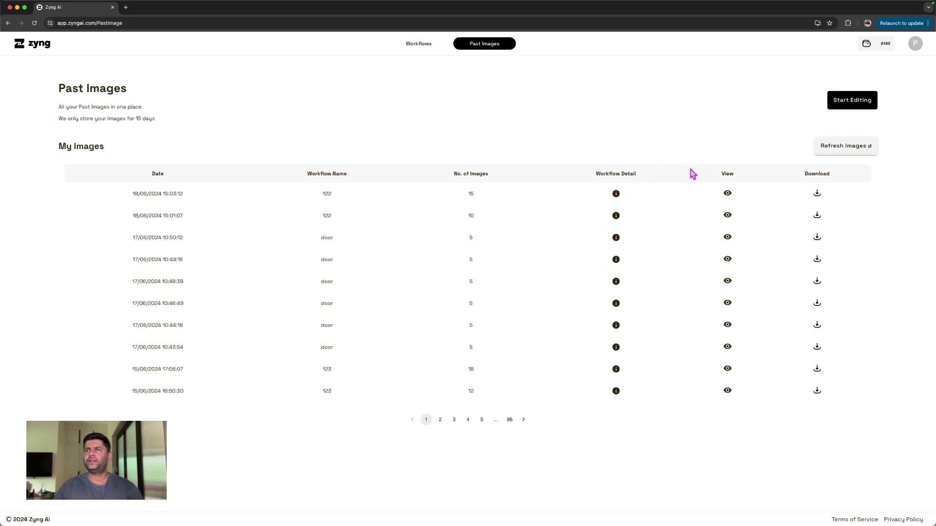
click(728, 193)
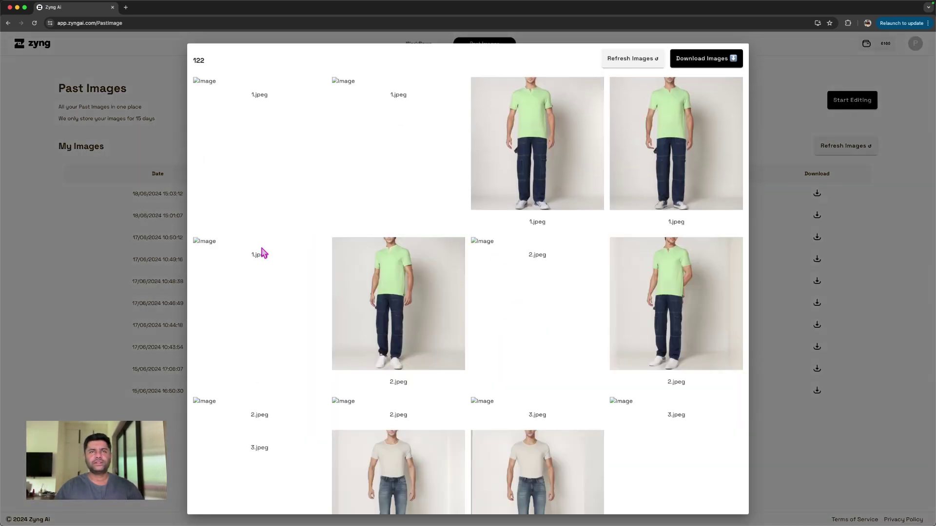
scroll(407, 378, down, 2)
scroll(407, 378, down, 1)
scroll(634, 312, up, 3)
click(878, 222)
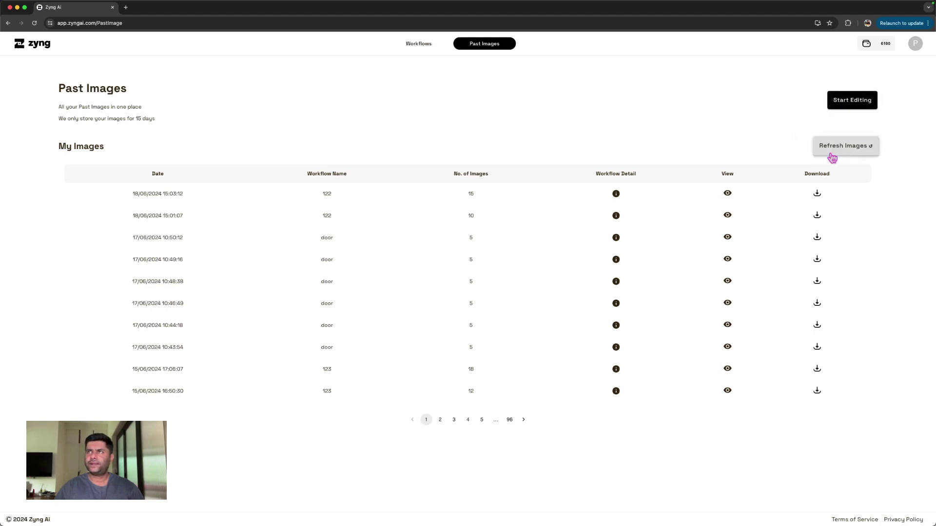
Open the account page and examine the workspace name, members and API key sections.
click(921, 44)
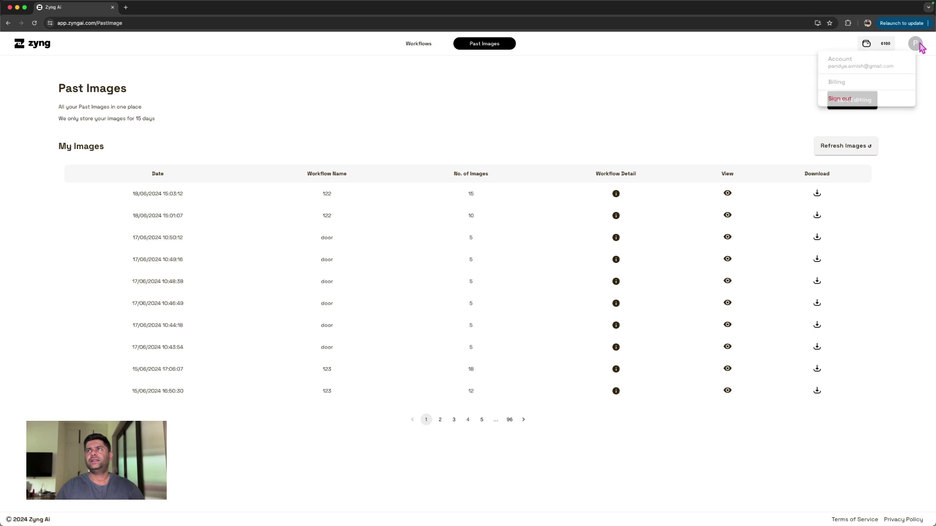
click(916, 44)
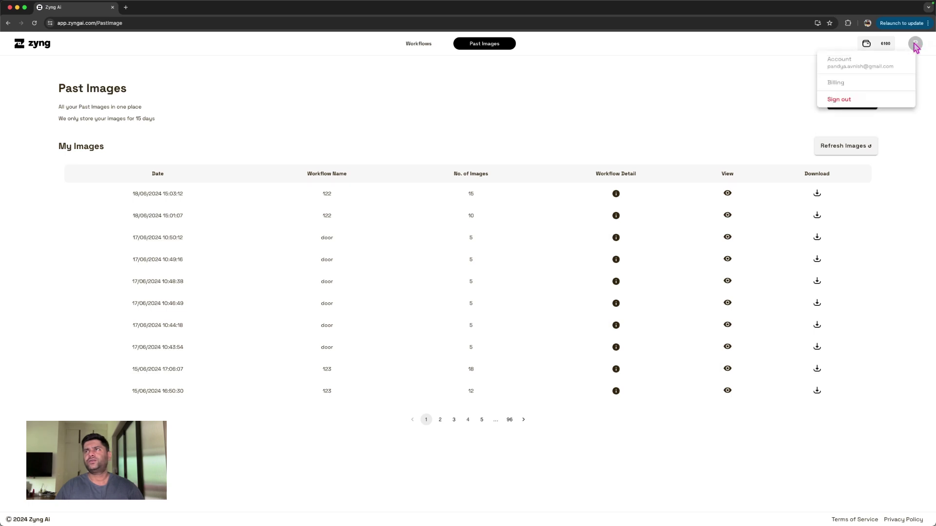
click(868, 63)
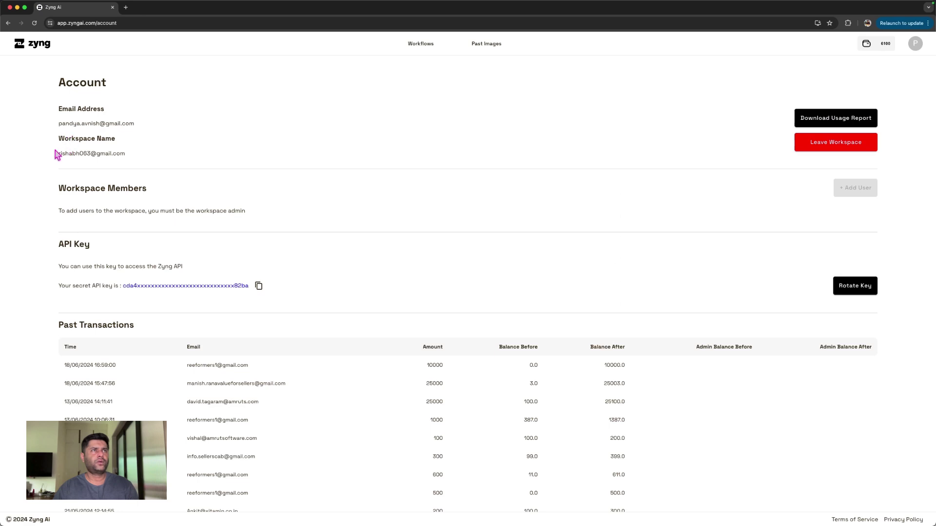
drag(59, 155, 131, 156)
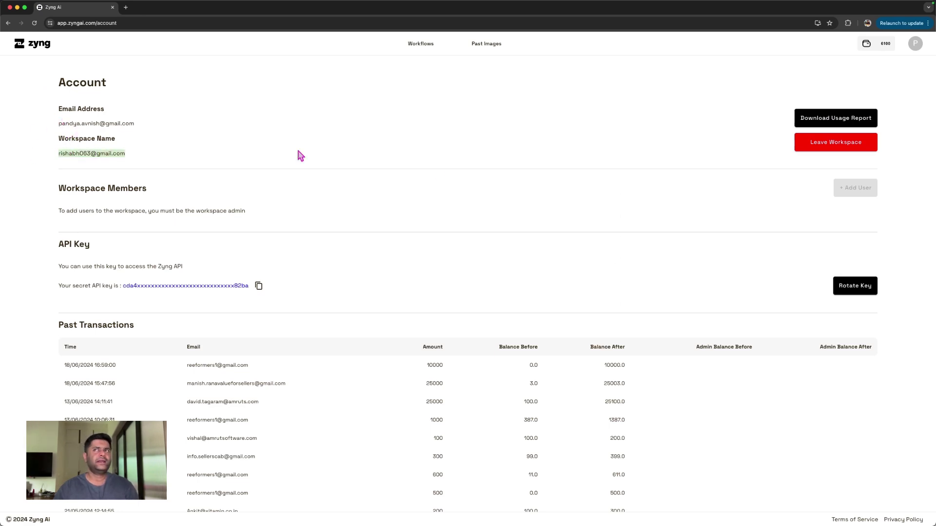
click(91, 200)
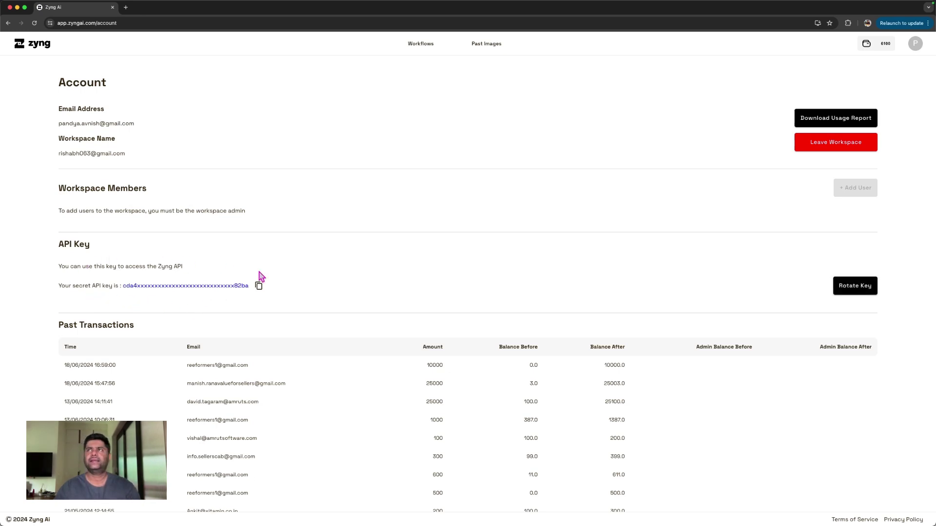
Open the billing page and set the credits to 1000 to check the total price.
click(915, 48)
click(879, 84)
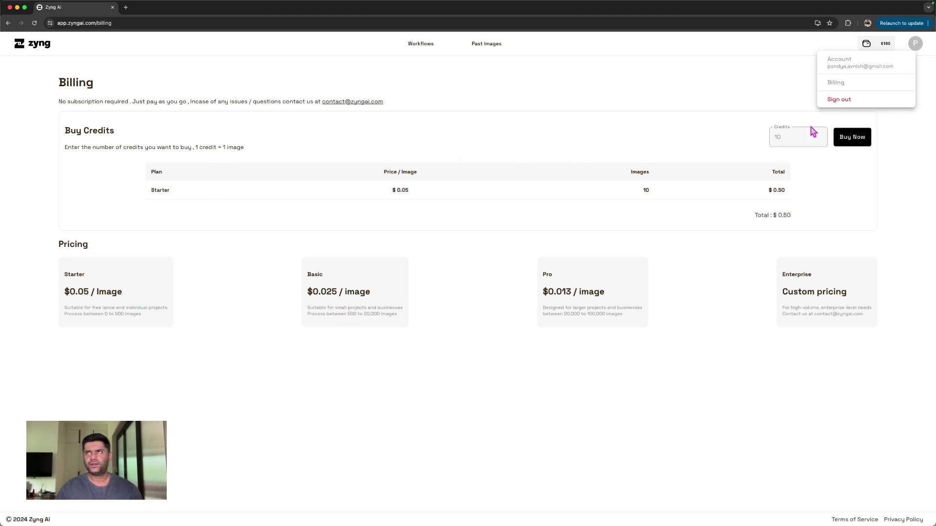
click(800, 142)
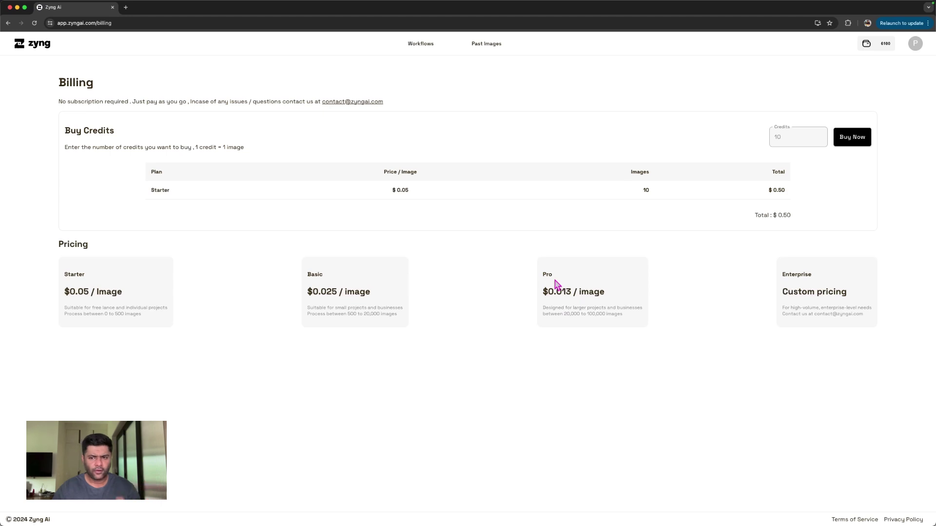
click(787, 137)
text(00)
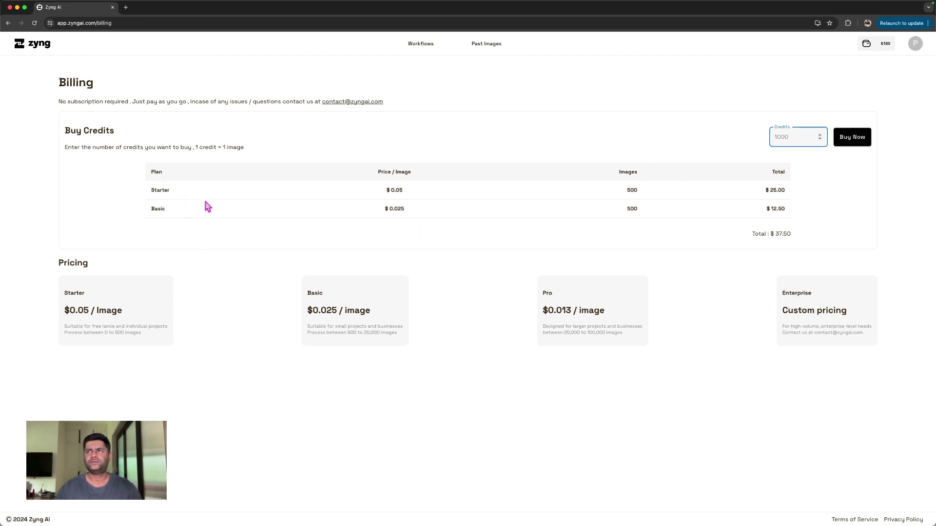
drag(793, 235, 775, 234)
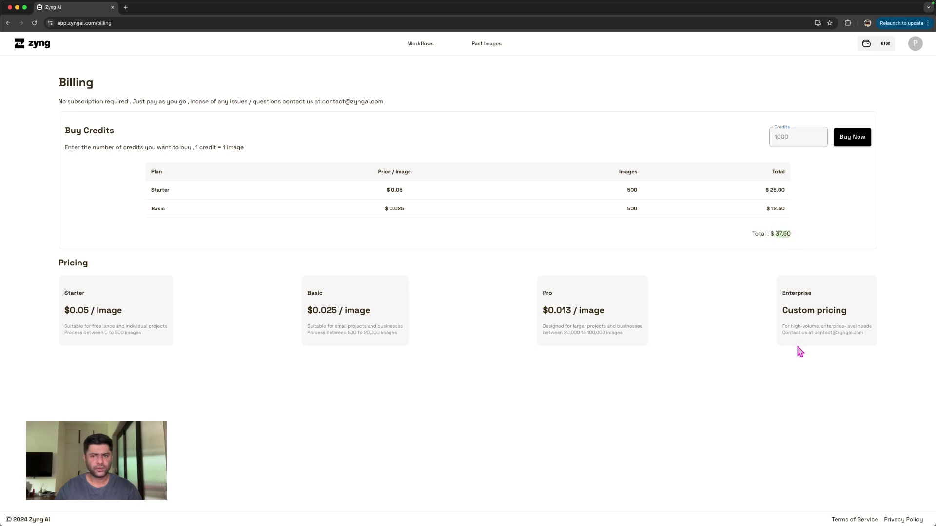
Leave the billing page and return to the Workflows page.
click(916, 47)
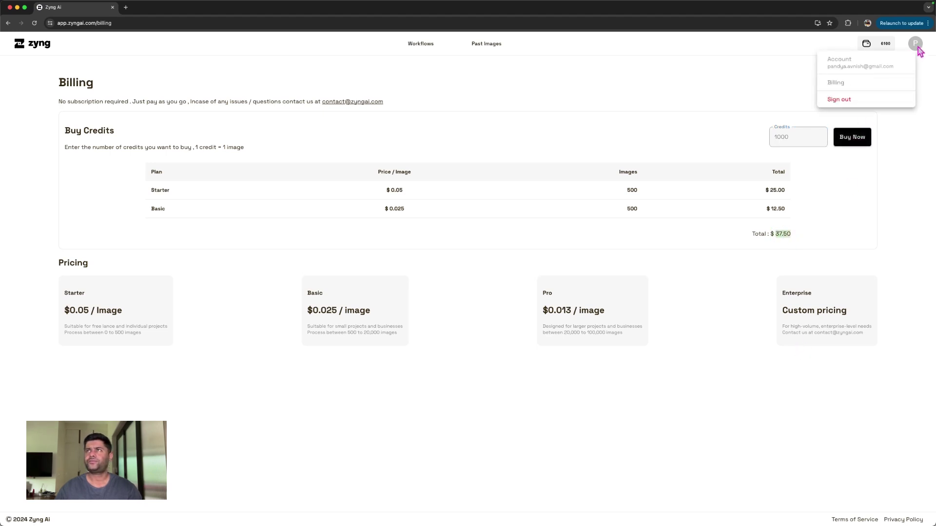
click(113, 123)
click(420, 45)
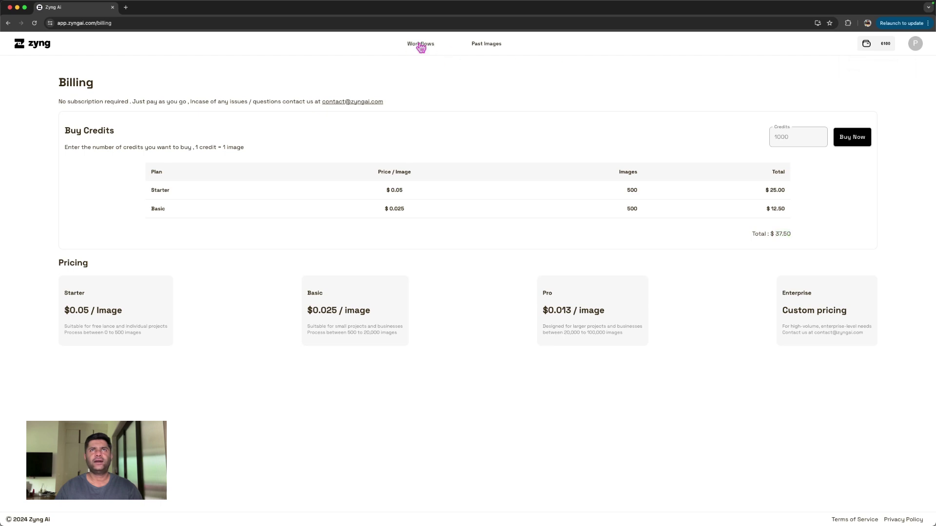